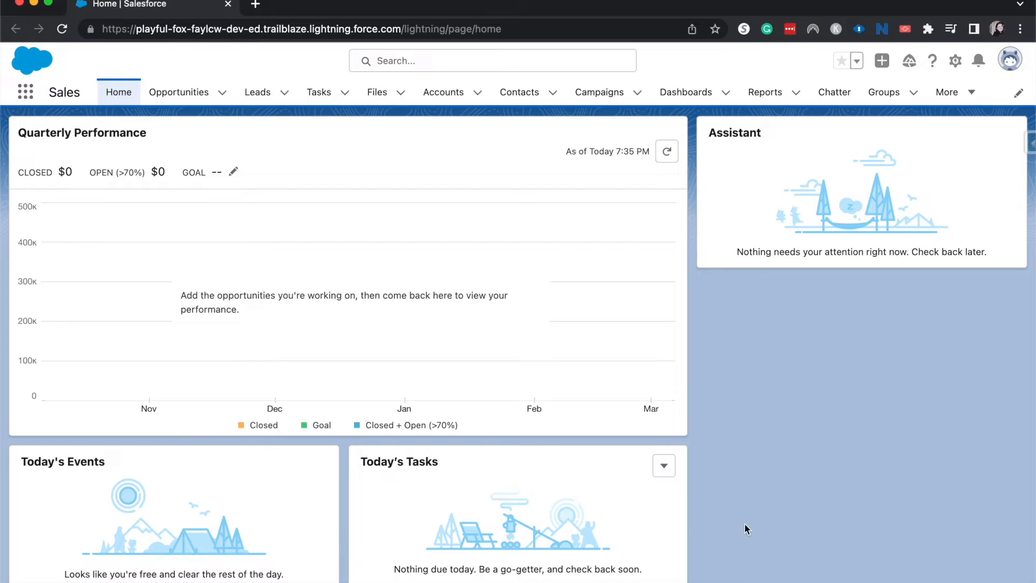
# Start an owner change for the Express Logistics and Transport account from the Accounts list and select the second suggested user as new owner
pyautogui.click(435, 96)
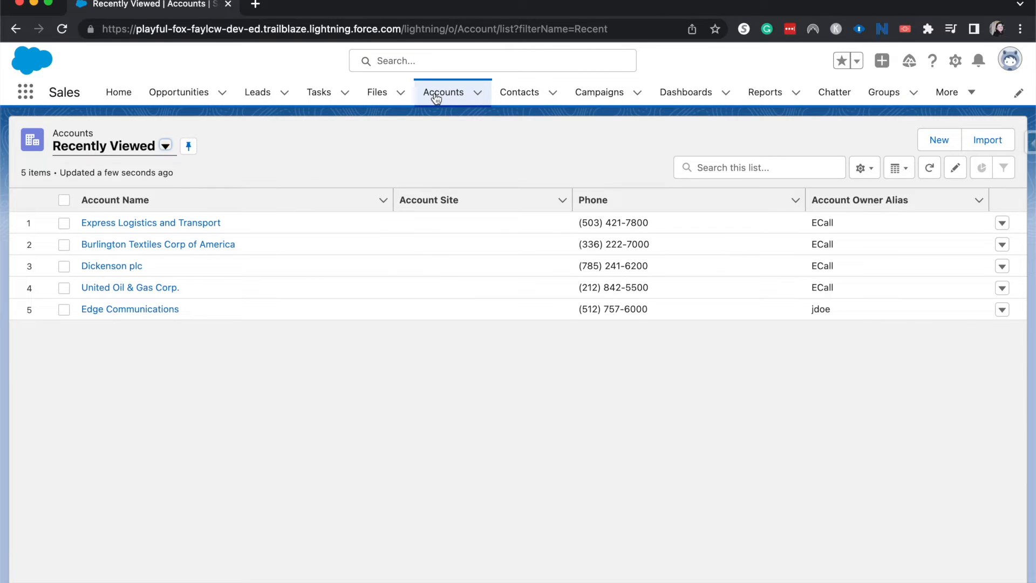
pyautogui.click(1001, 223)
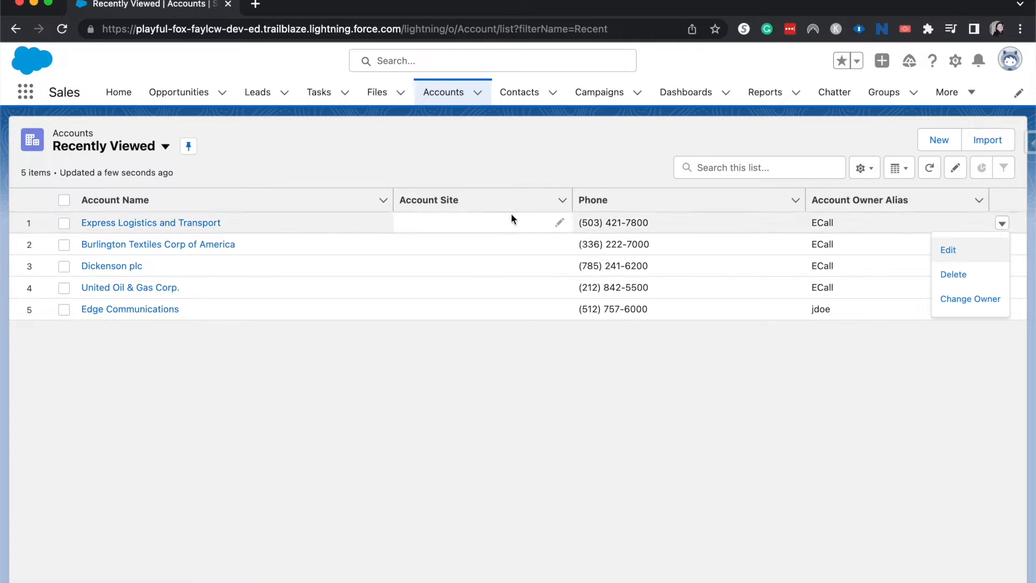
pyautogui.click(966, 304)
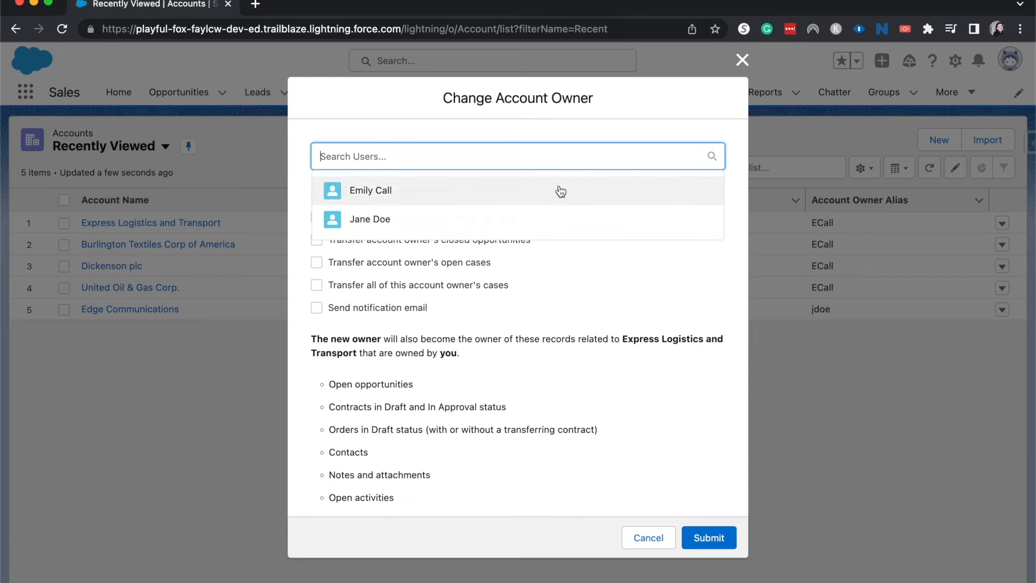
pyautogui.click(562, 215)
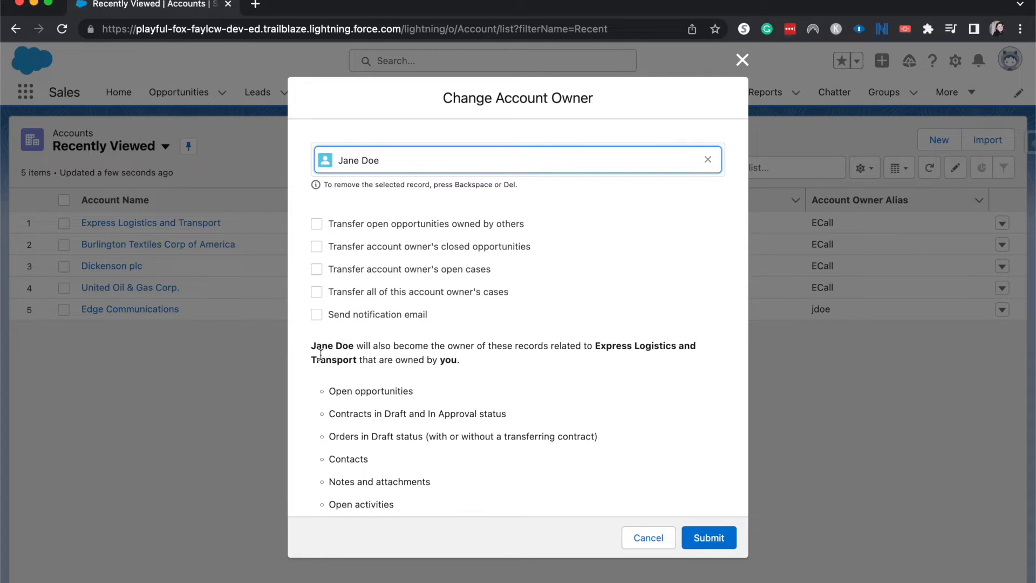
# Include others' open opportunities, the owner's closed opportunities, open cases, all cases and a notification email, and submit the ownership change
pyautogui.click(316, 315)
pyautogui.click(317, 292)
pyautogui.click(317, 269)
pyautogui.click(317, 247)
pyautogui.click(316, 225)
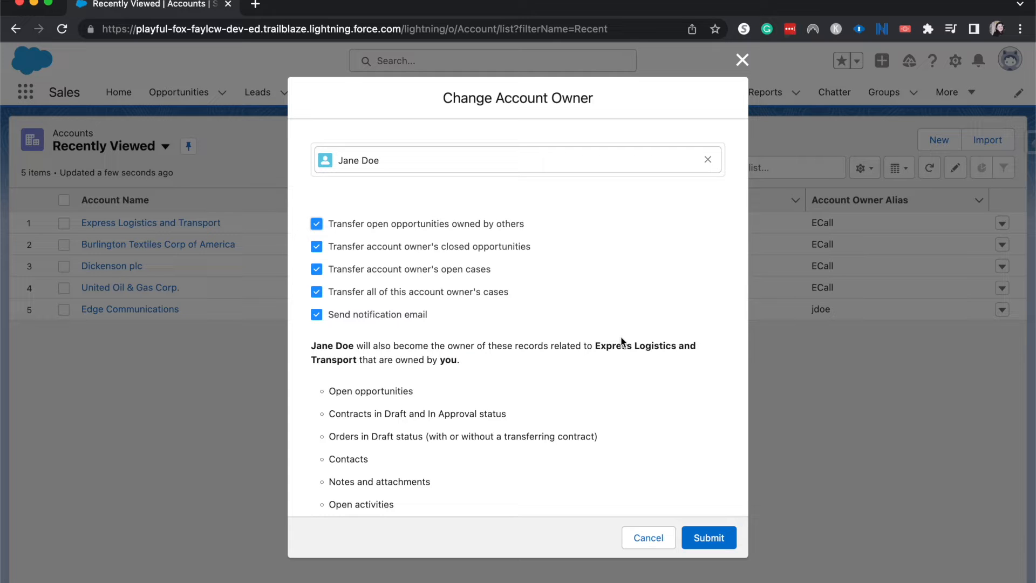
pyautogui.scroll(-1, 621, 341)
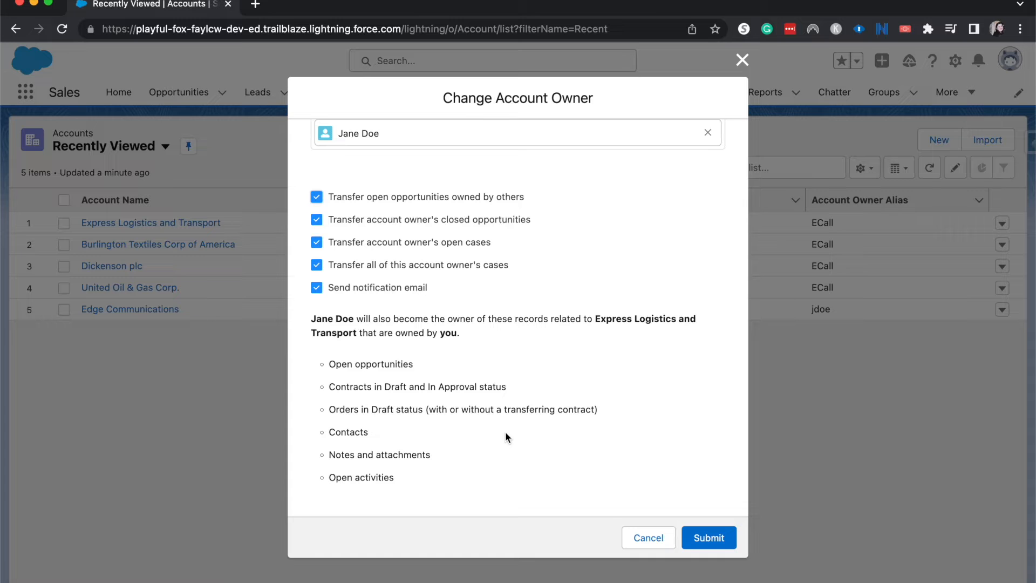
pyautogui.click(692, 537)
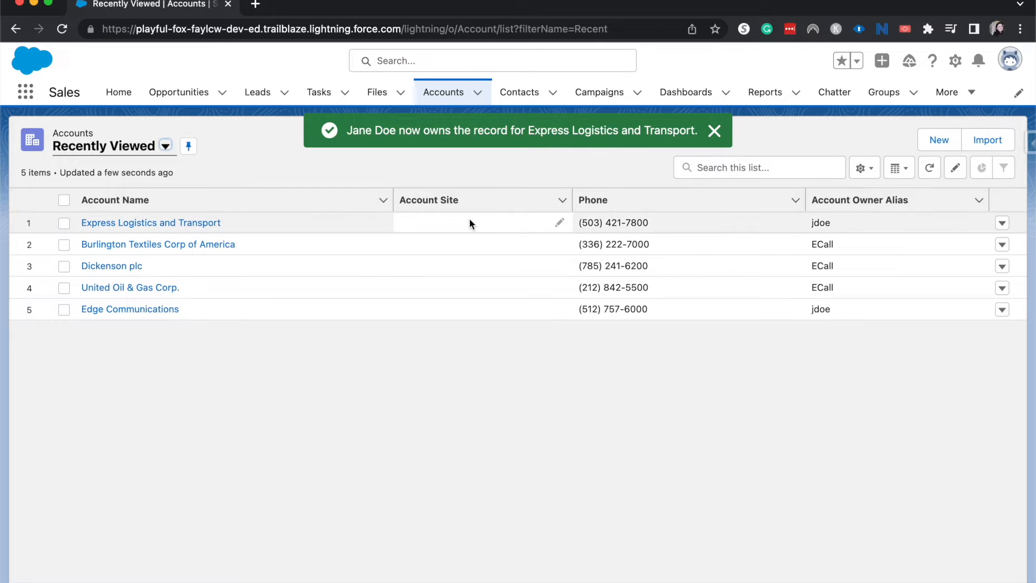
# Start an owner change from the details of the Burlington Textiles Corp of America account and select the second suggested user
pyautogui.click(218, 246)
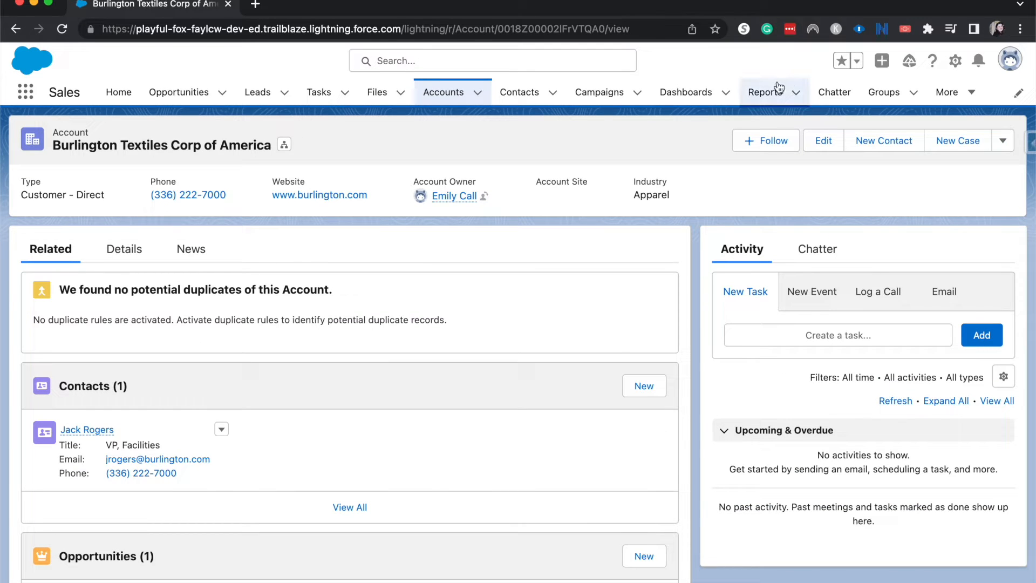
pyautogui.click(1002, 142)
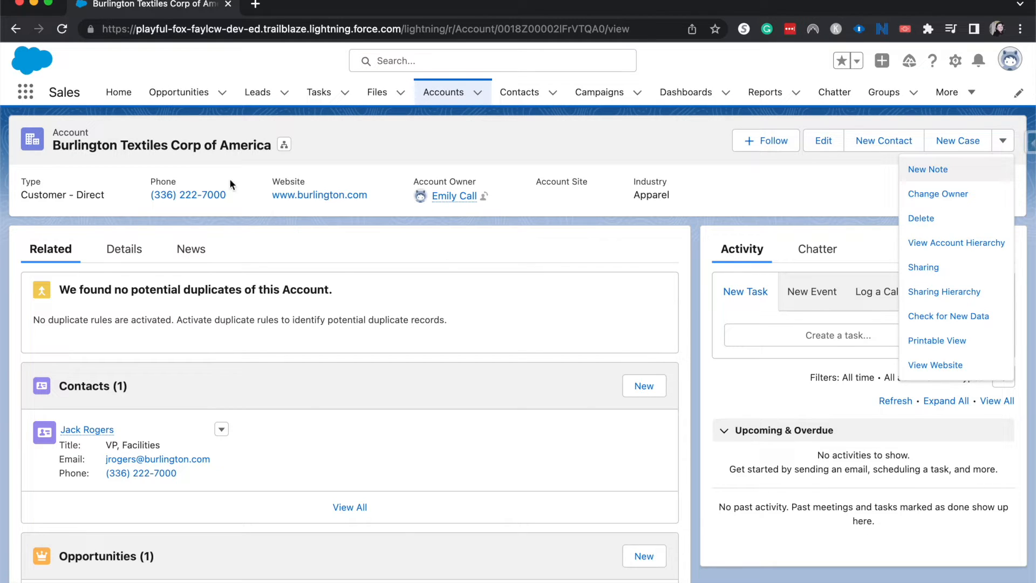
pyautogui.click(110, 251)
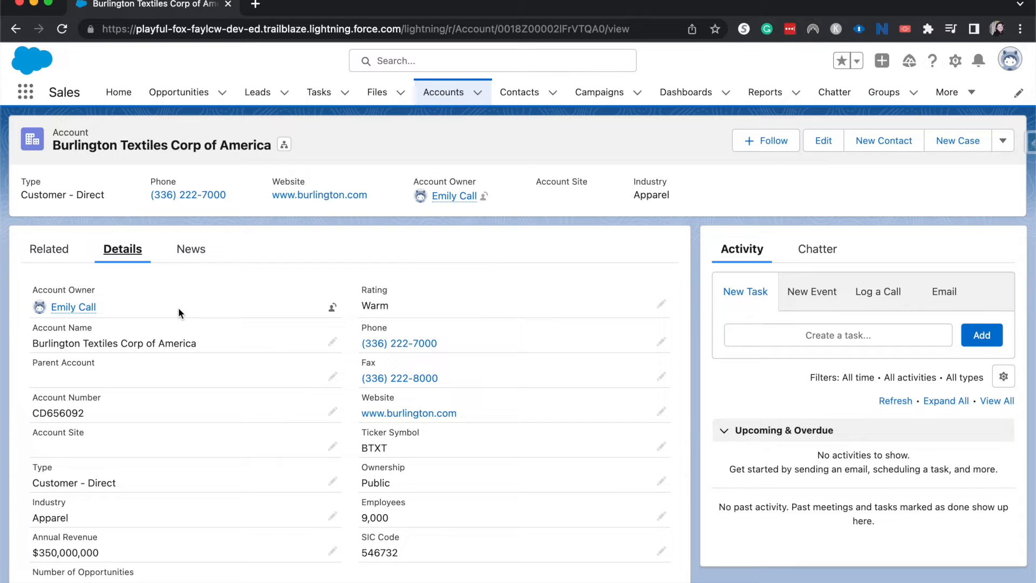
pyautogui.click(331, 312)
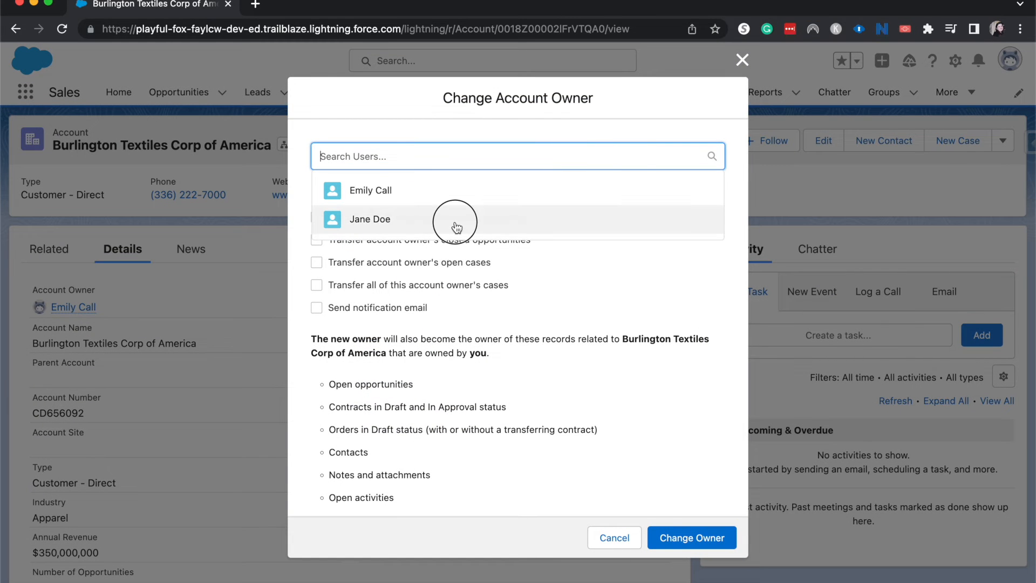
pyautogui.click(453, 222)
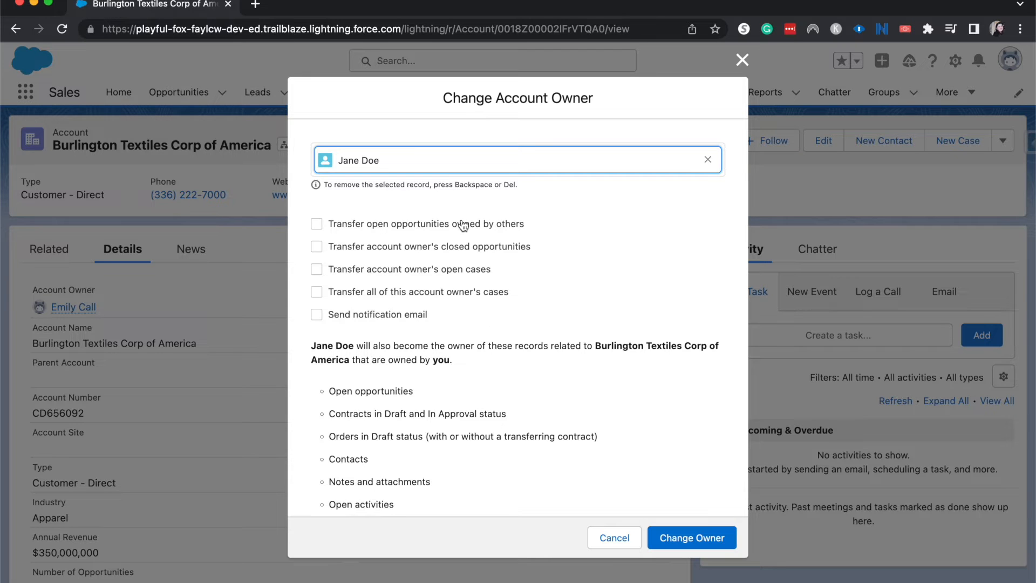
# Enable all four opportunity and case transfer options plus the notification email for Burlington Textiles, and confirm the owner change
pyautogui.click(463, 223)
pyautogui.click(426, 246)
pyautogui.click(390, 270)
pyautogui.click(359, 292)
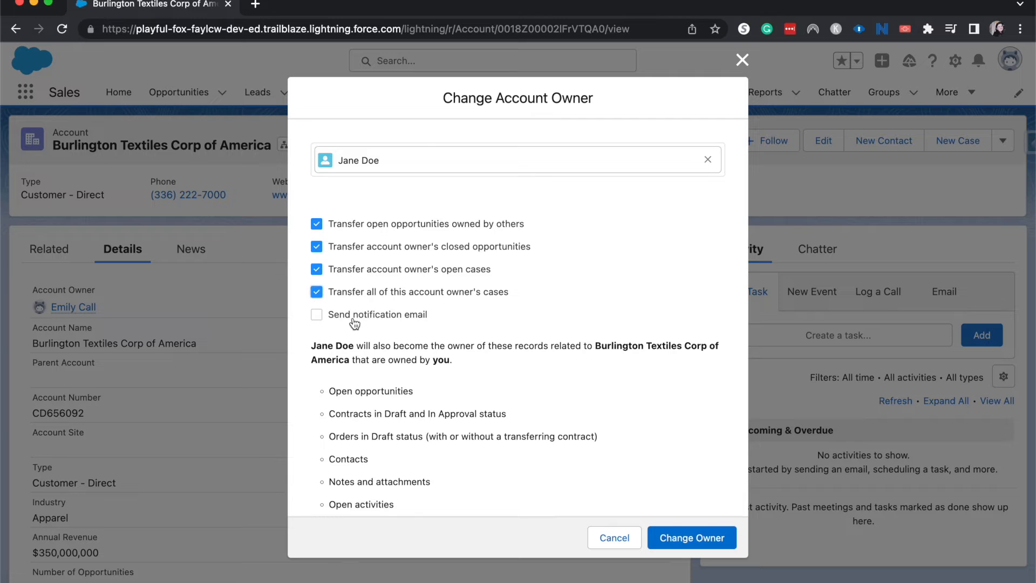
pyautogui.click(400, 318)
pyautogui.click(696, 537)
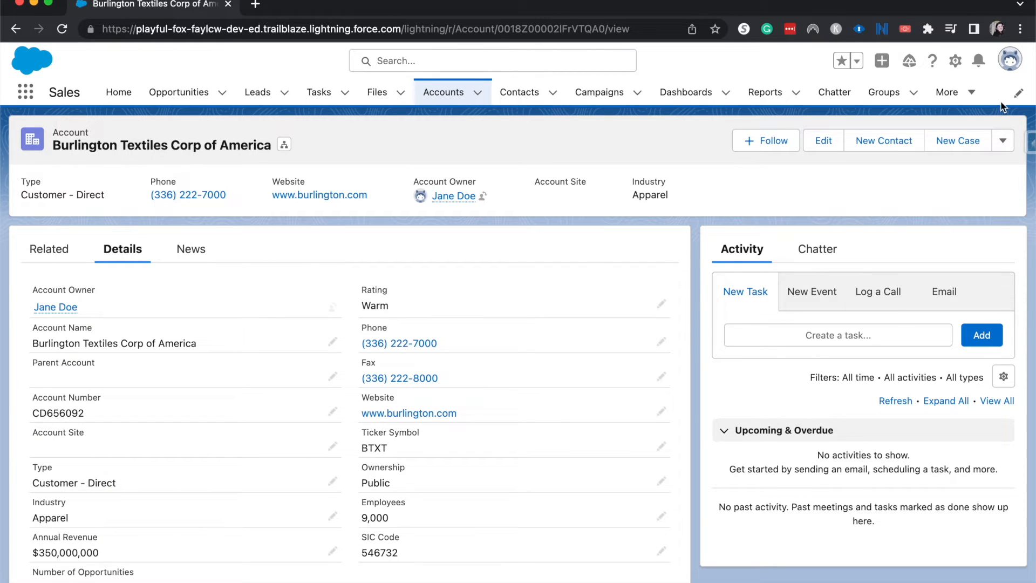
# Find Mass Transfer Records in Setup by searching for "trans", and open Transfer Accounts
pyautogui.click(955, 61)
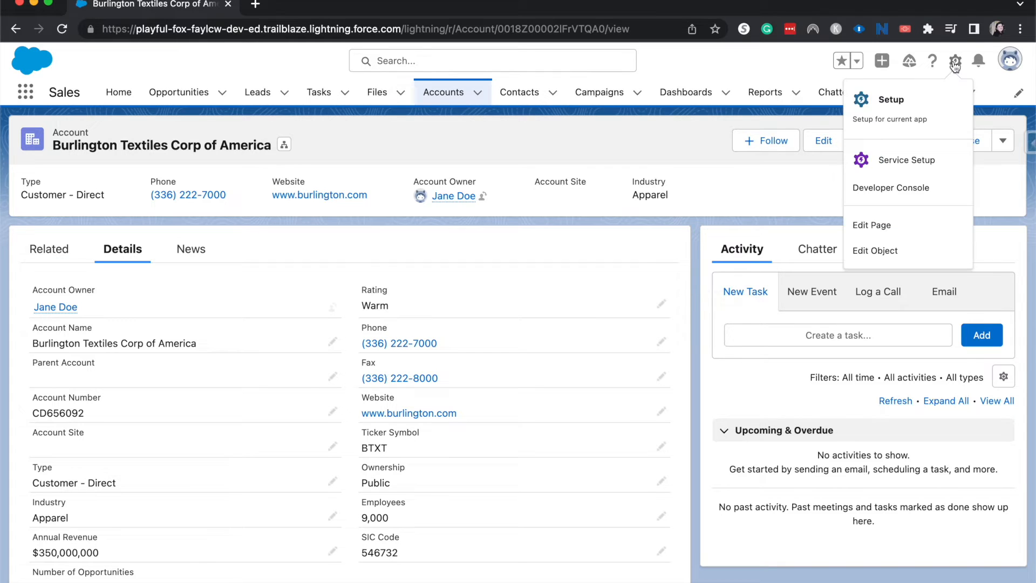
pyautogui.click(917, 90)
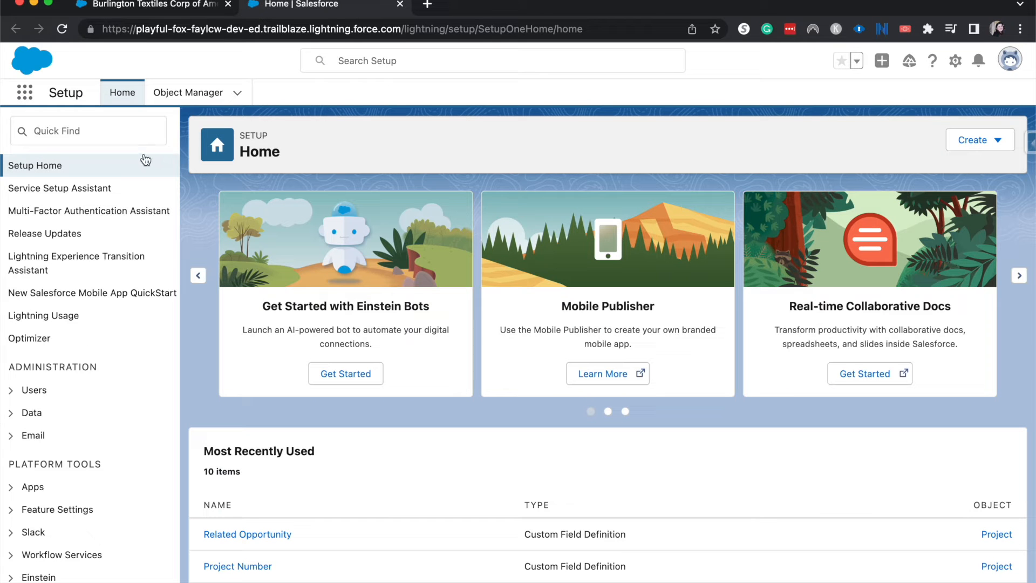
pyautogui.click(133, 139)
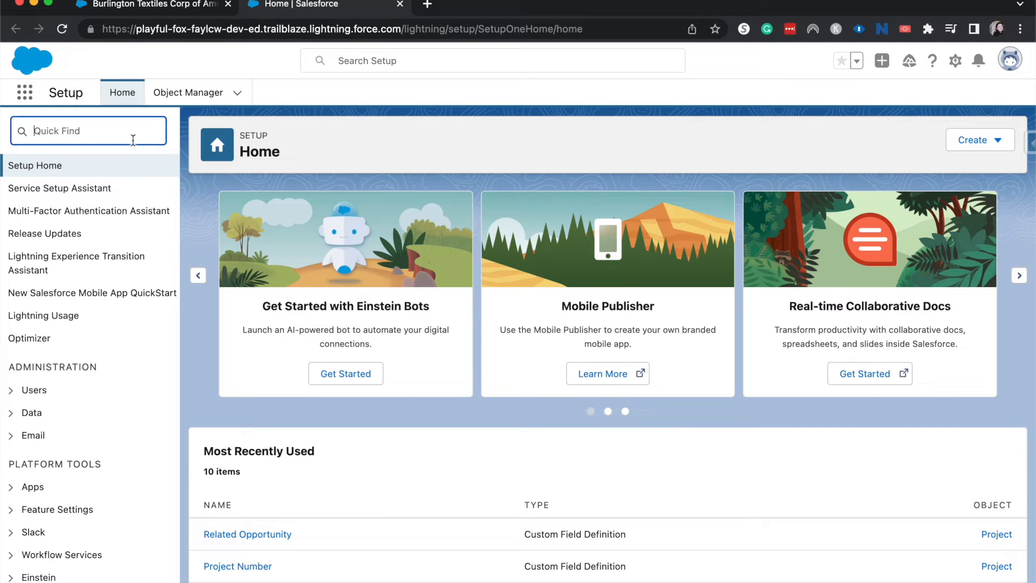
pyautogui.write('trans')
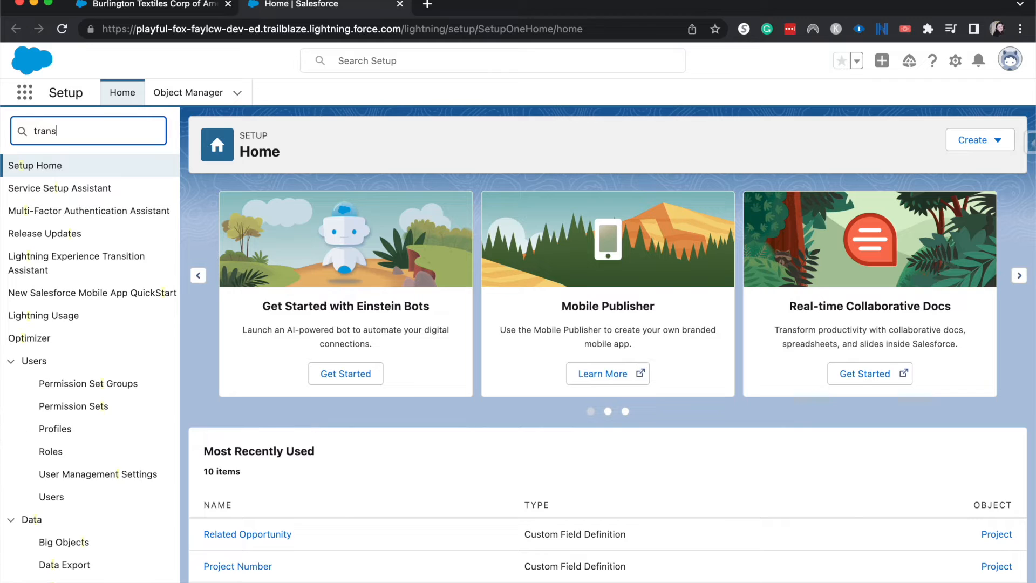
pyautogui.click(103, 263)
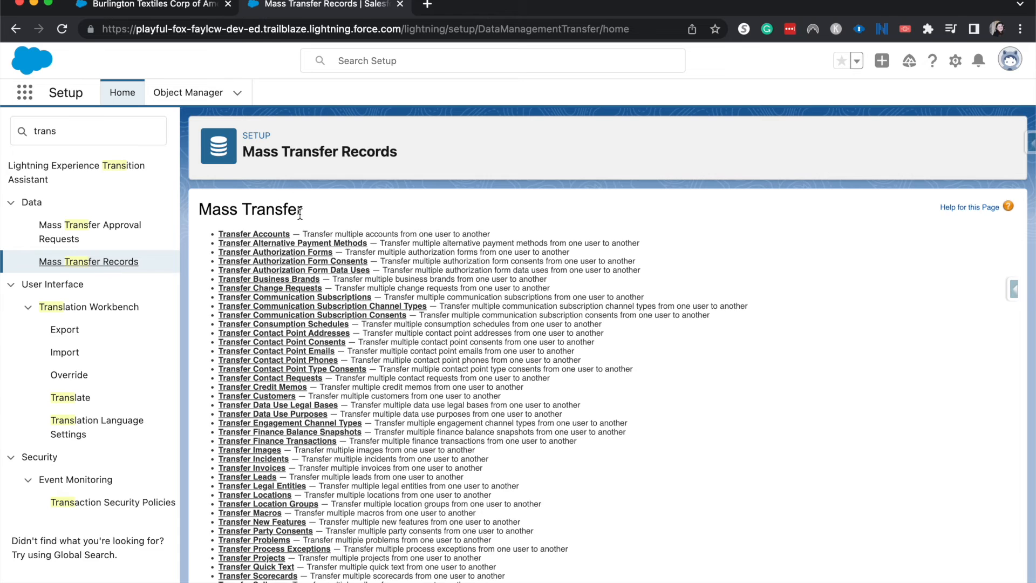
pyautogui.click(282, 233)
# Set the mass transfer from the current owner to the second user, including the open and closed opportunities and the open and closed cases
pyautogui.scroll(-1, 282, 232)
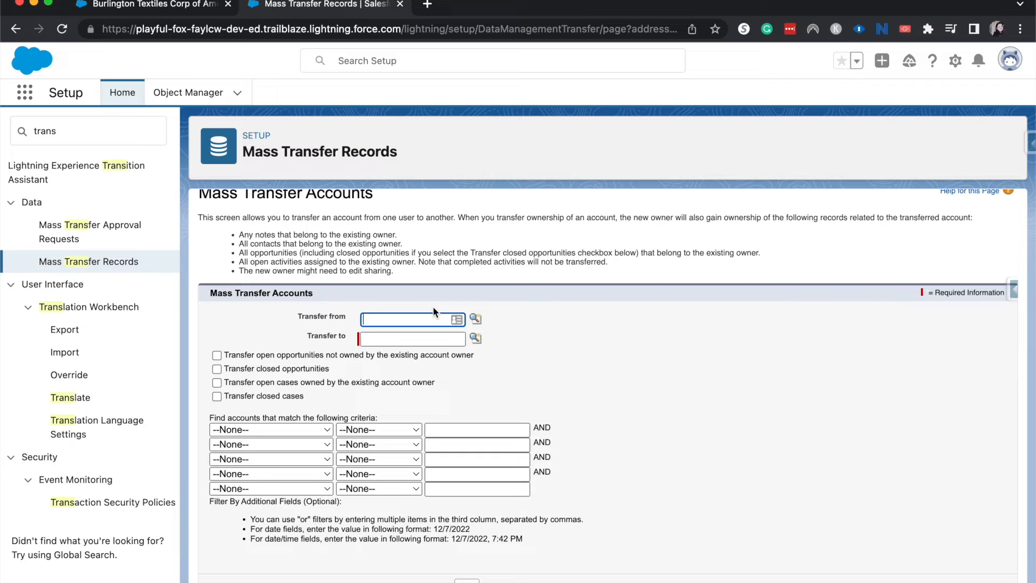
pyautogui.click(477, 320)
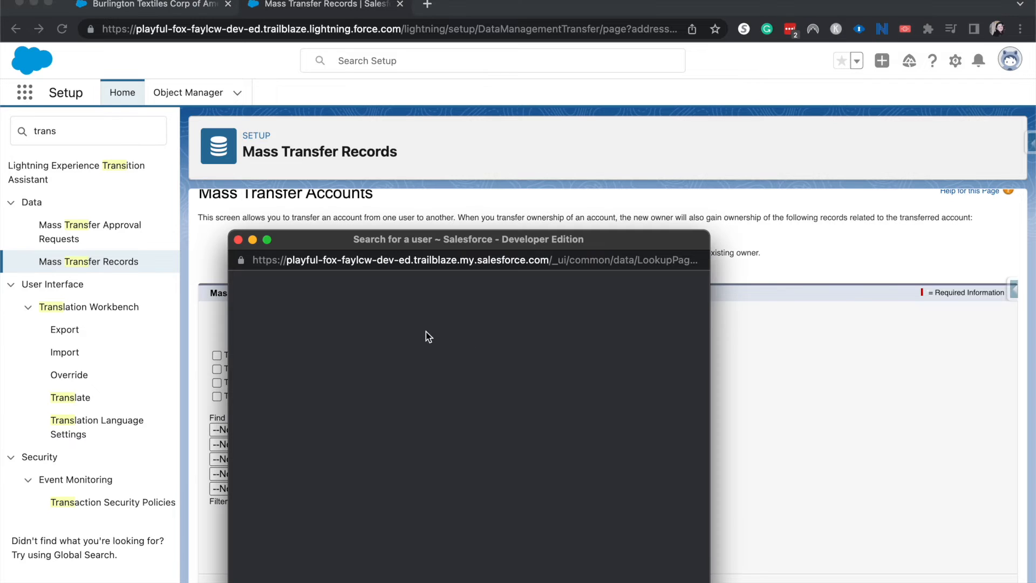
pyautogui.click(271, 410)
pyautogui.click(474, 338)
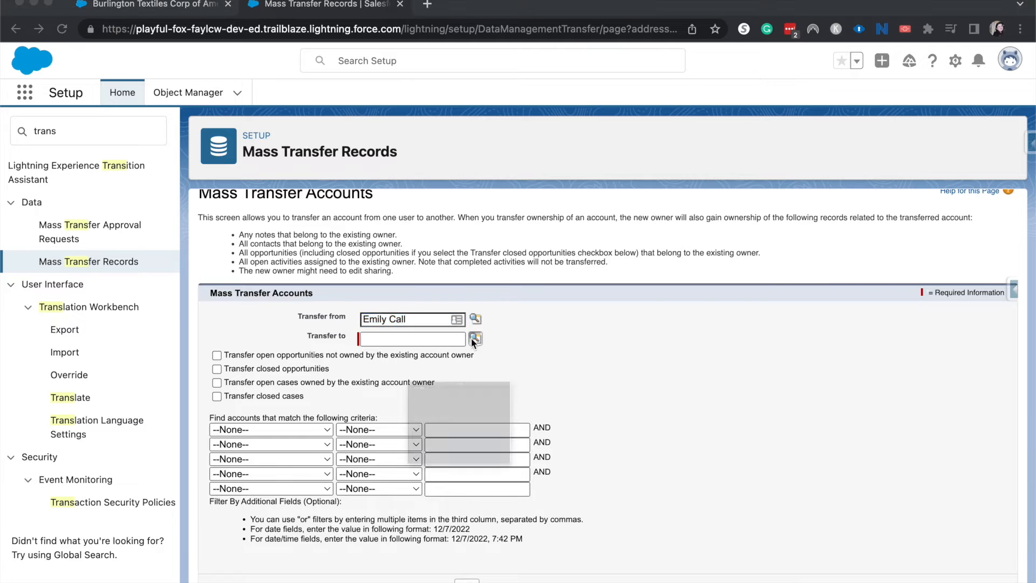
pyautogui.click(249, 429)
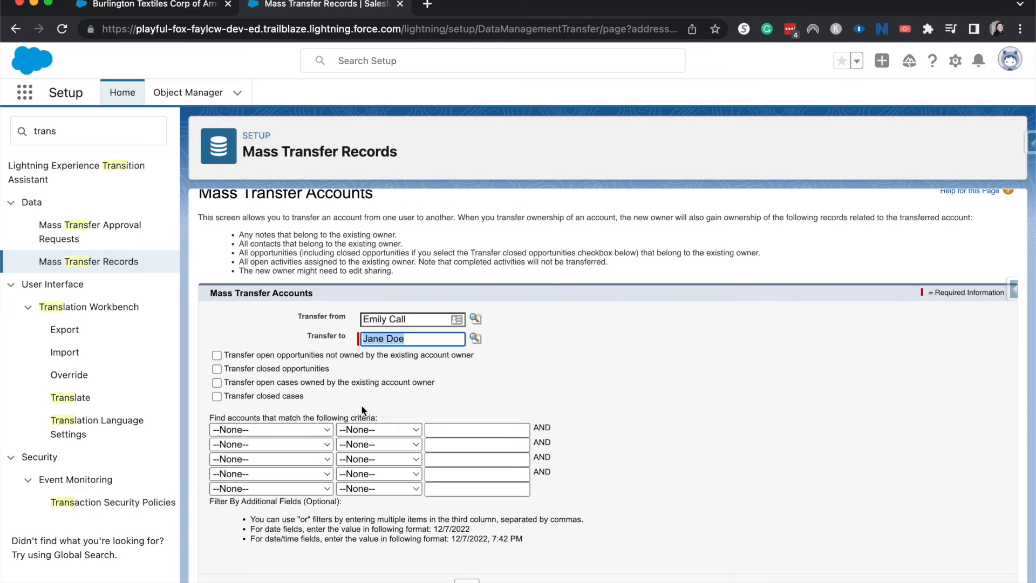
pyautogui.click(217, 356)
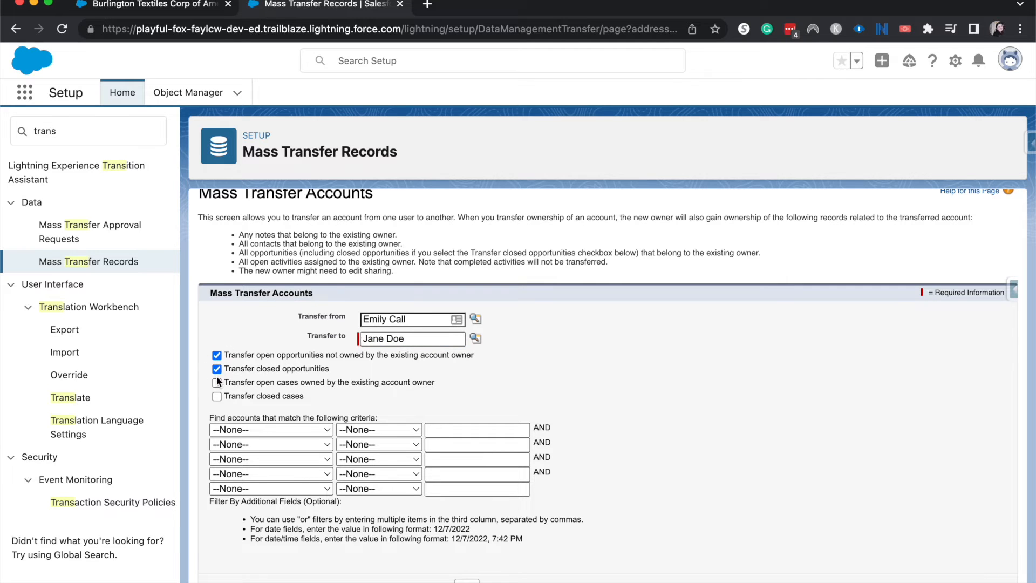
pyautogui.click(217, 394)
# Add the criterion Account Owner Alias equals the current owner's alias, and find the matching accounts
pyautogui.click(325, 429)
pyautogui.scroll(-20, 319, 433)
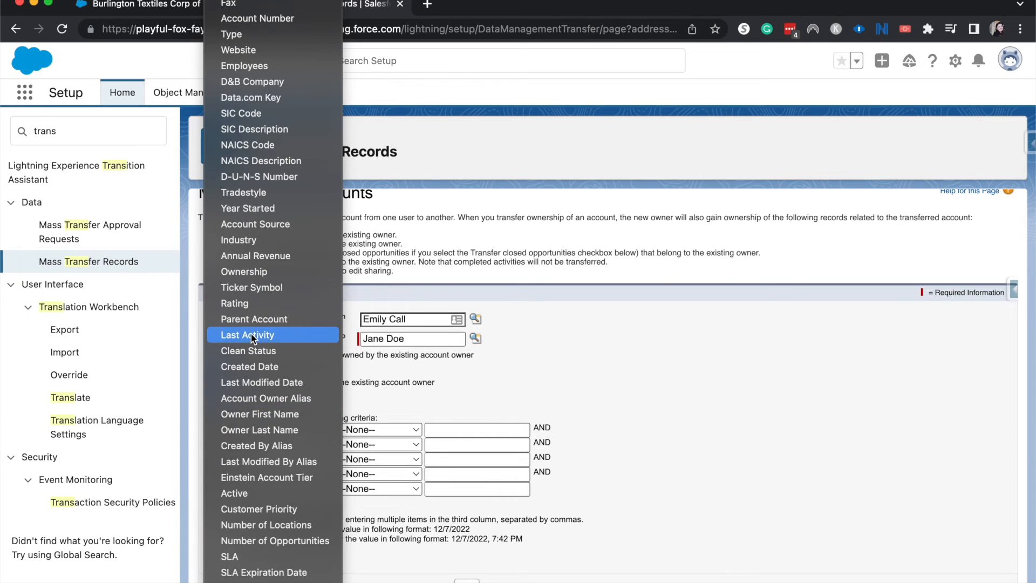
pyautogui.click(268, 399)
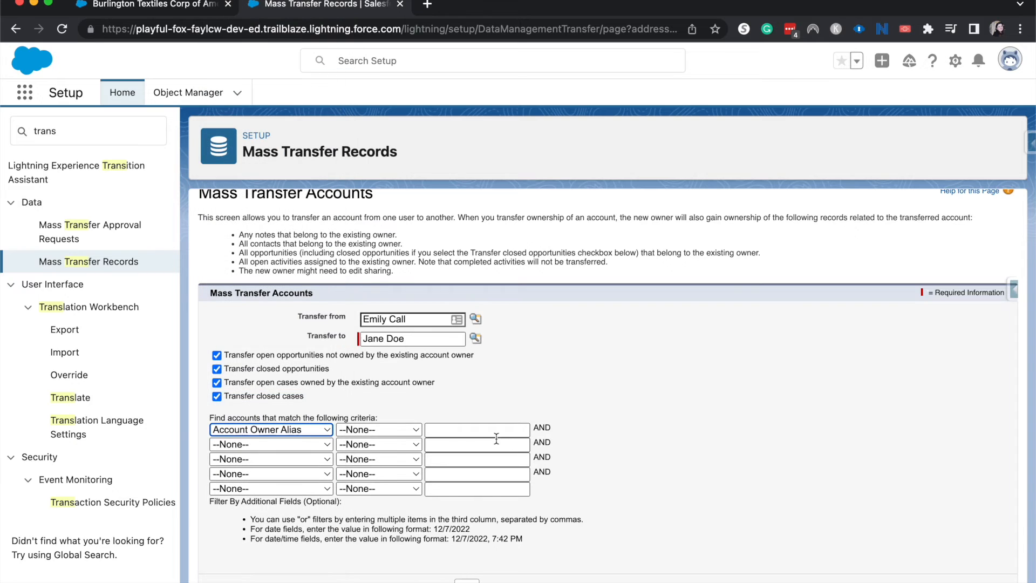
pyautogui.click(415, 428)
pyautogui.click(397, 445)
pyautogui.click(454, 429)
pyautogui.write('Ecall')
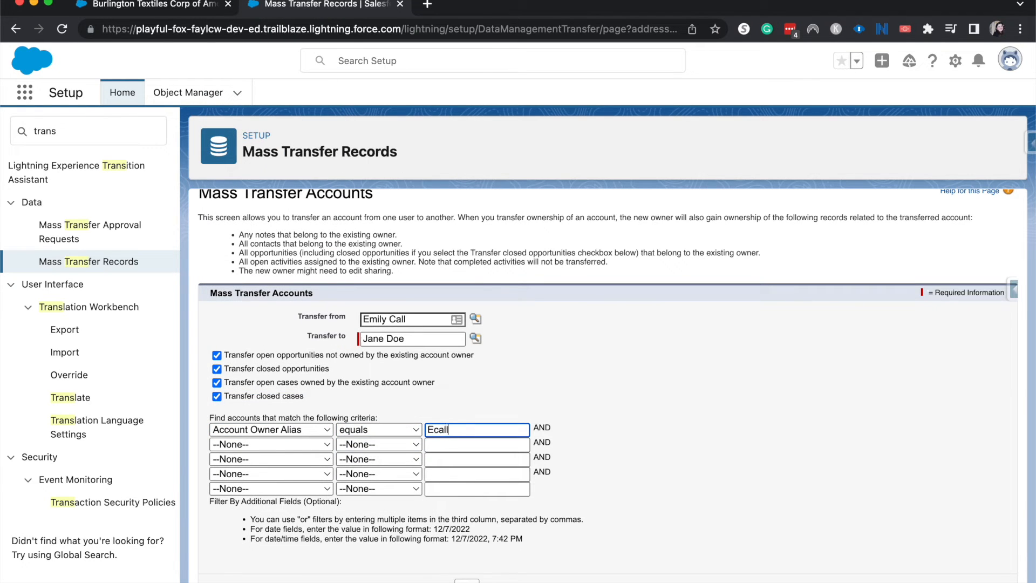
pyautogui.click(552, 563)
pyautogui.click(467, 581)
pyautogui.scroll(-5, 488, 437)
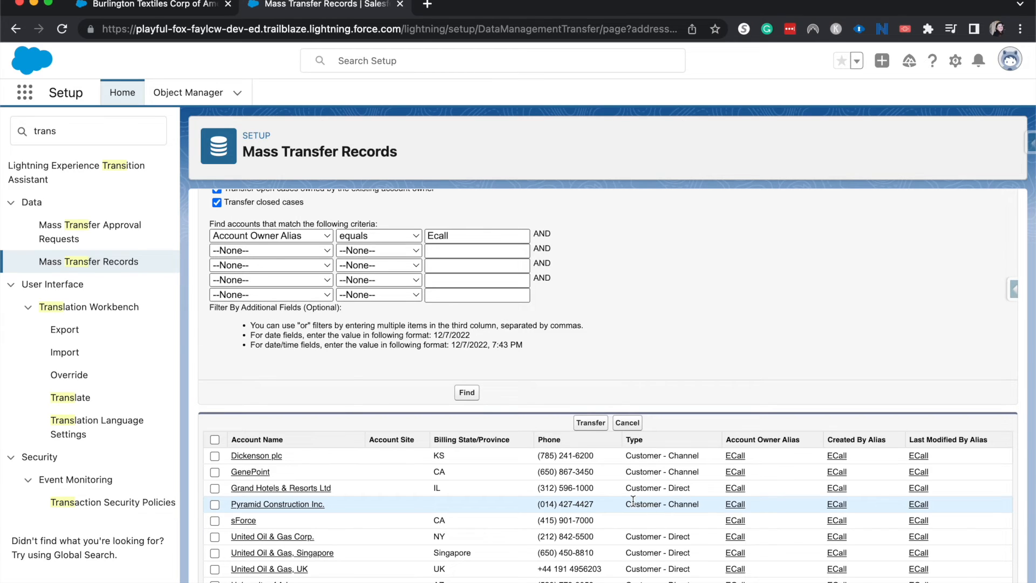
pyautogui.click(271, 250)
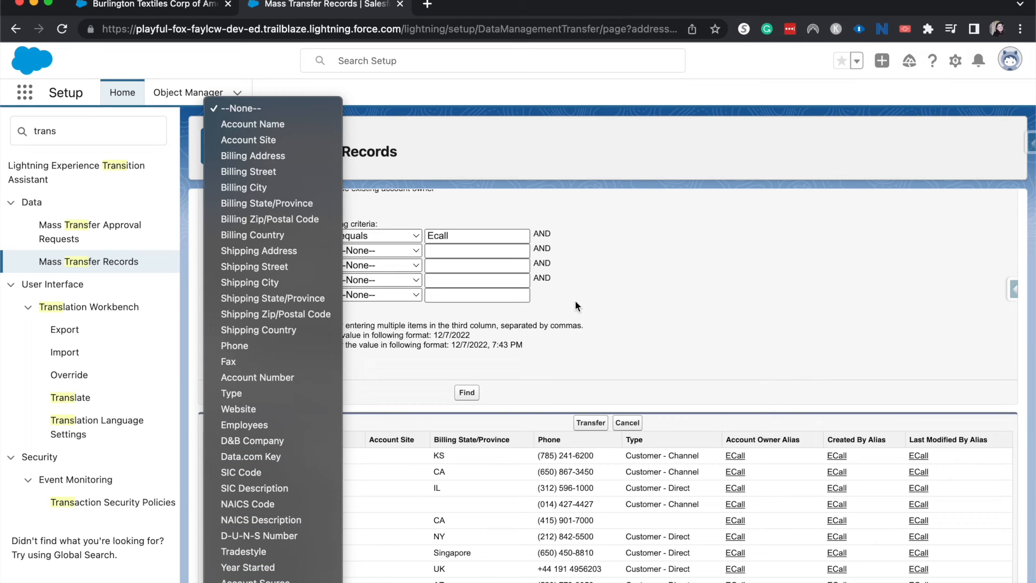
pyautogui.click(684, 384)
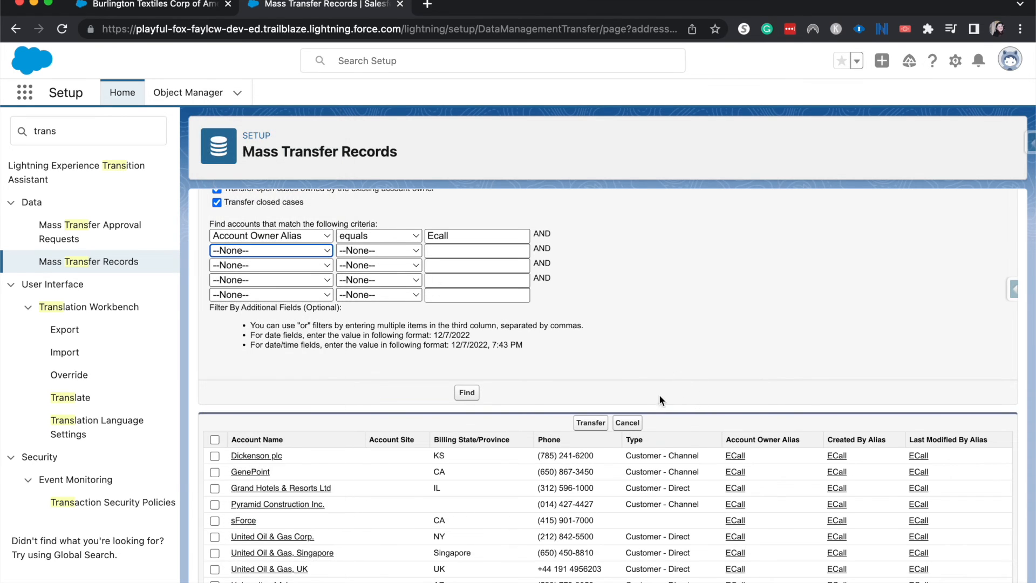
# Select all the accounts found and transfer them to the new owner
pyautogui.click(212, 440)
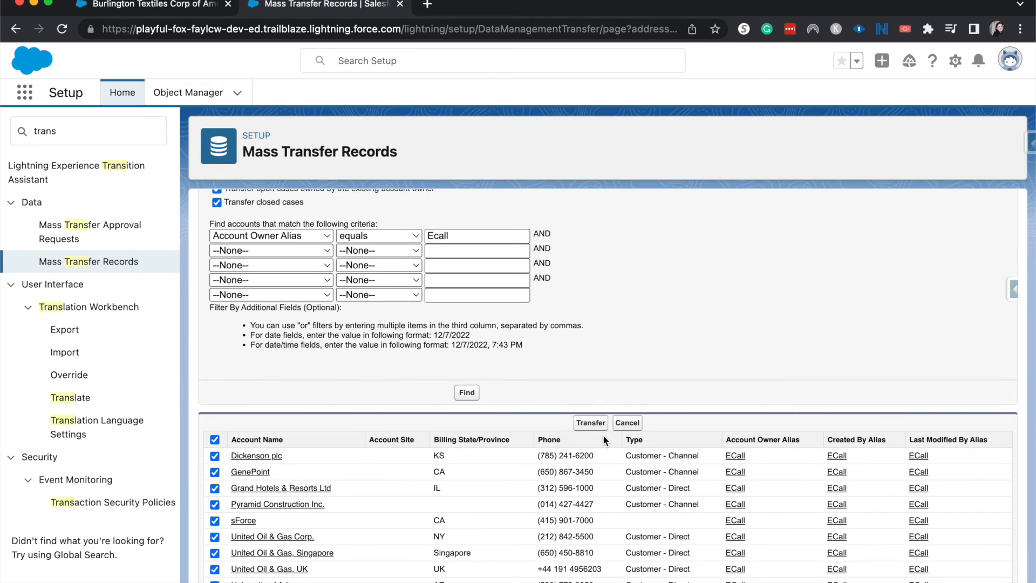
pyautogui.click(597, 426)
pyautogui.scroll(-3, 597, 431)
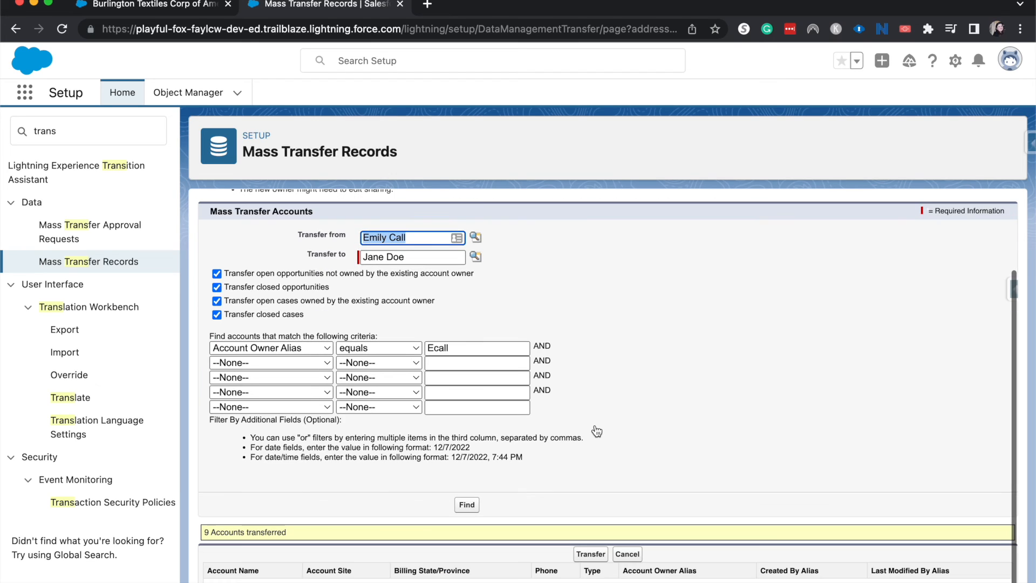